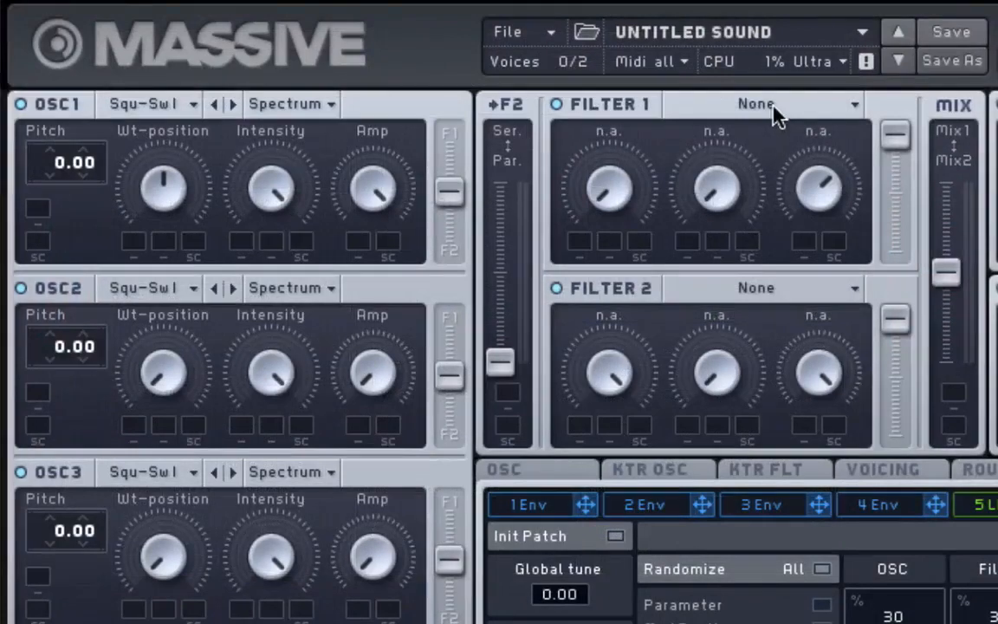
- Change Filter 1's type to Lowpass 4 from the filter type list
left_click(779, 108)
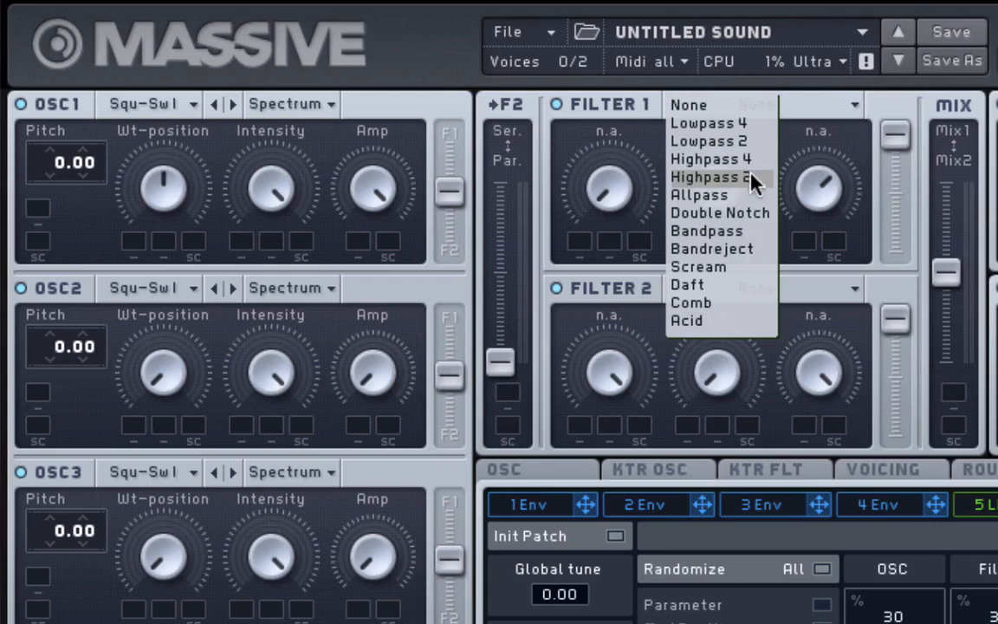
left_click(747, 125)
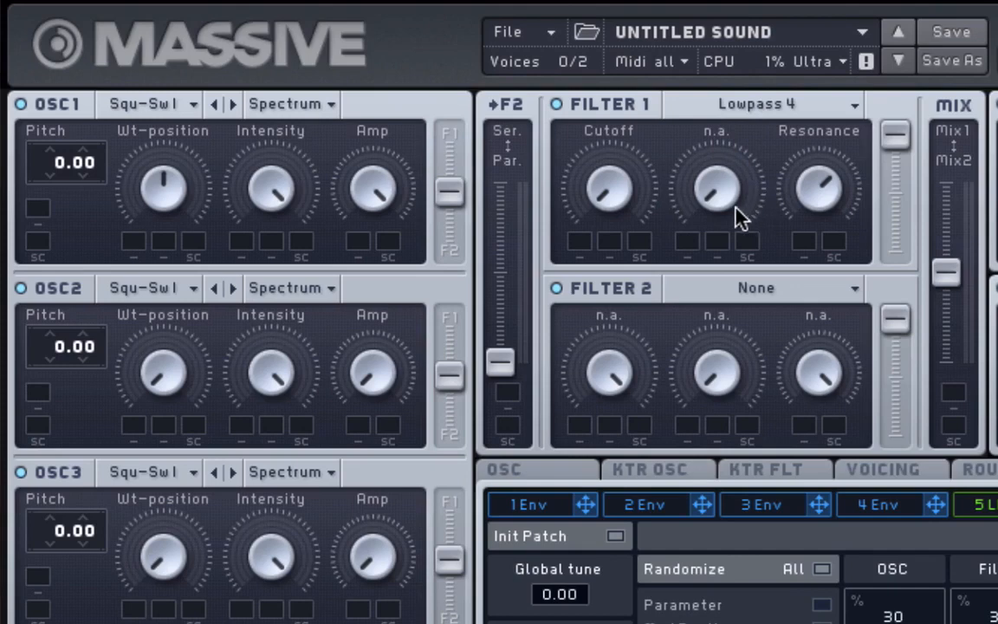
- Turn Filter 1's middle parameter down and lower its Cutoff near the minimum
left_click_drag(663, 82, 701, 201)
left_click_drag(604, 191, 620, 195)
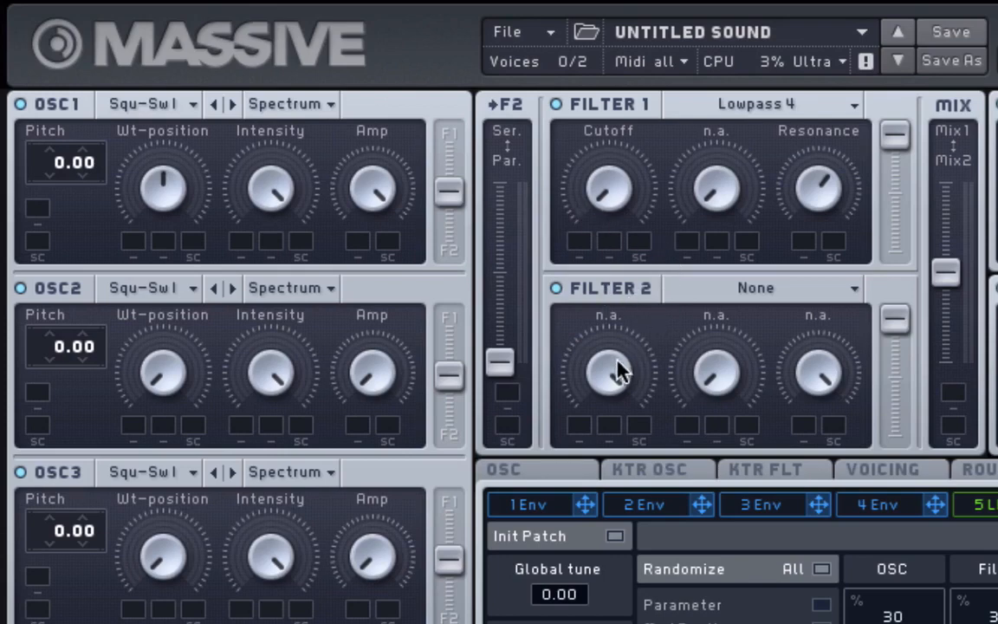
- Switch off OSC2 and OSC3, then set the OSC1 routing to F1, filters to Ser and output to Mix1
left_click(20, 288)
left_click(20, 471)
left_click_drag(447, 195, 466, 61)
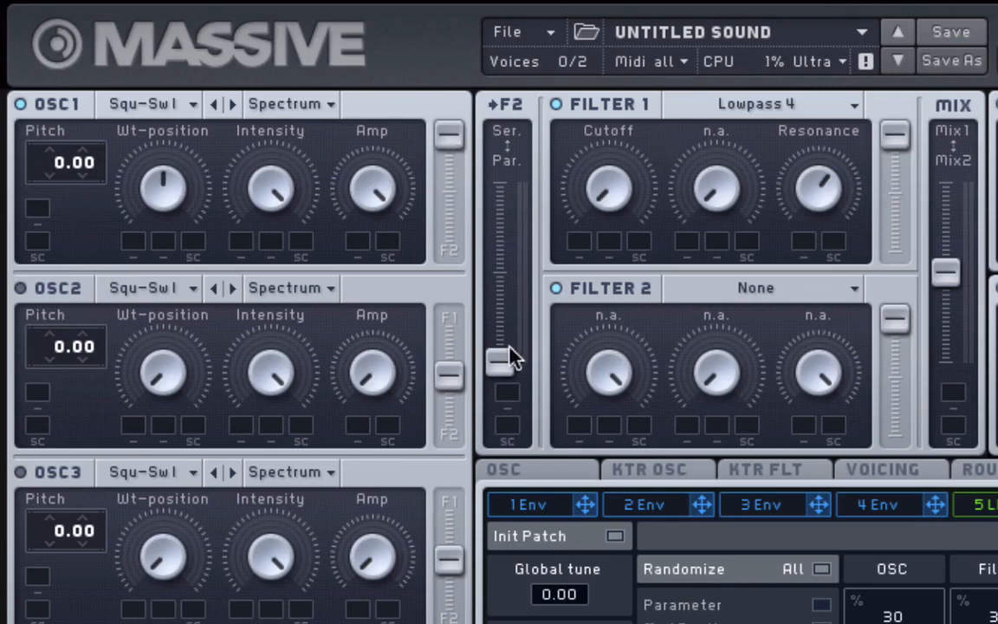
left_click_drag(501, 364, 513, 7)
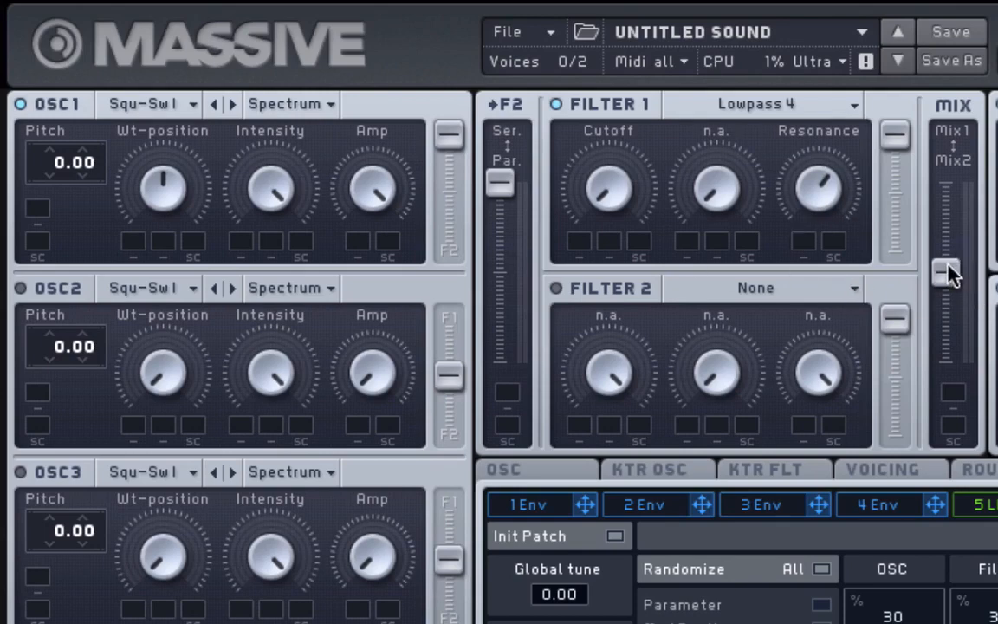
left_click_drag(947, 272, 960, 89)
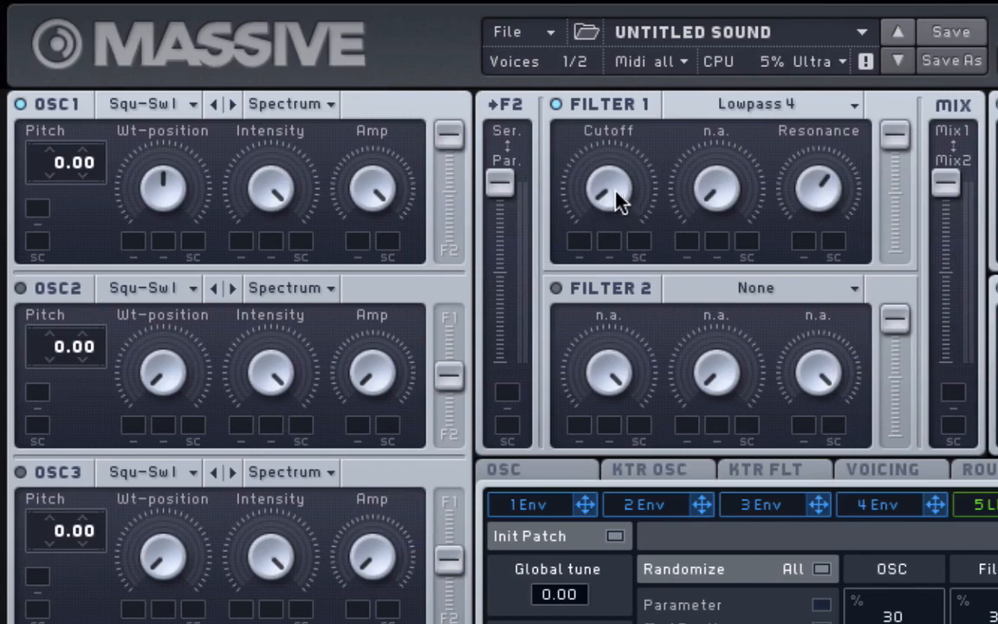
- Sweep Filter 1's Cutoff upward while a note plays
left_click_drag(617, 193, 618, 145)
left_click_drag(613, 183, 621, 74)
- Reselect Lowpass 4 as Filter 1's type and turn Filter 1 back on
left_click(792, 104)
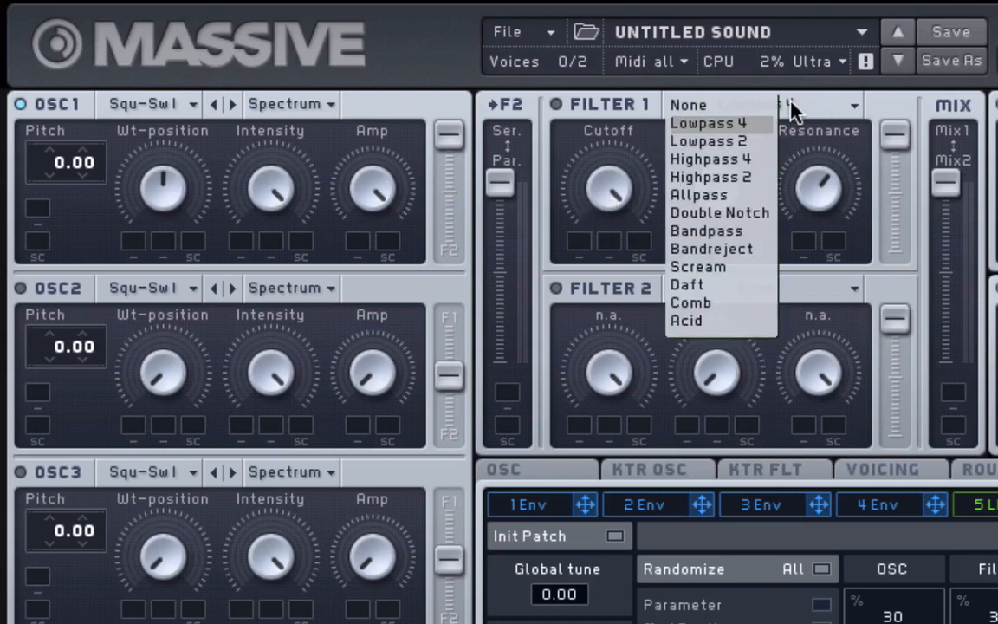
left_click(701, 123)
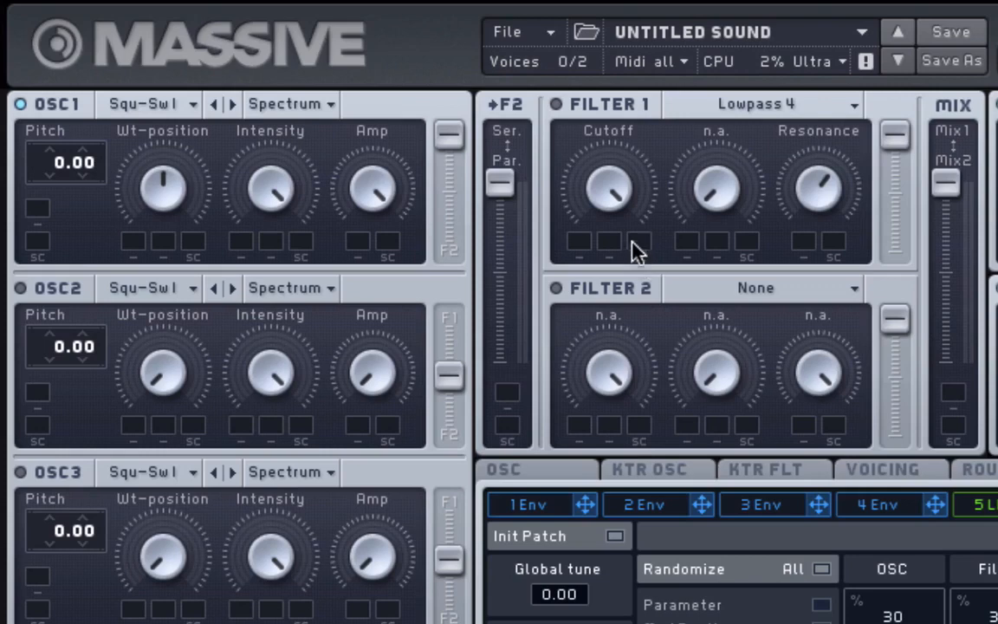
left_click(598, 116)
- Pitch OSC1 down to -12.00, raise Filter 1 Cutoff toward centre, lower Resonance to centre
left_click_drag(64, 187, 62, 202)
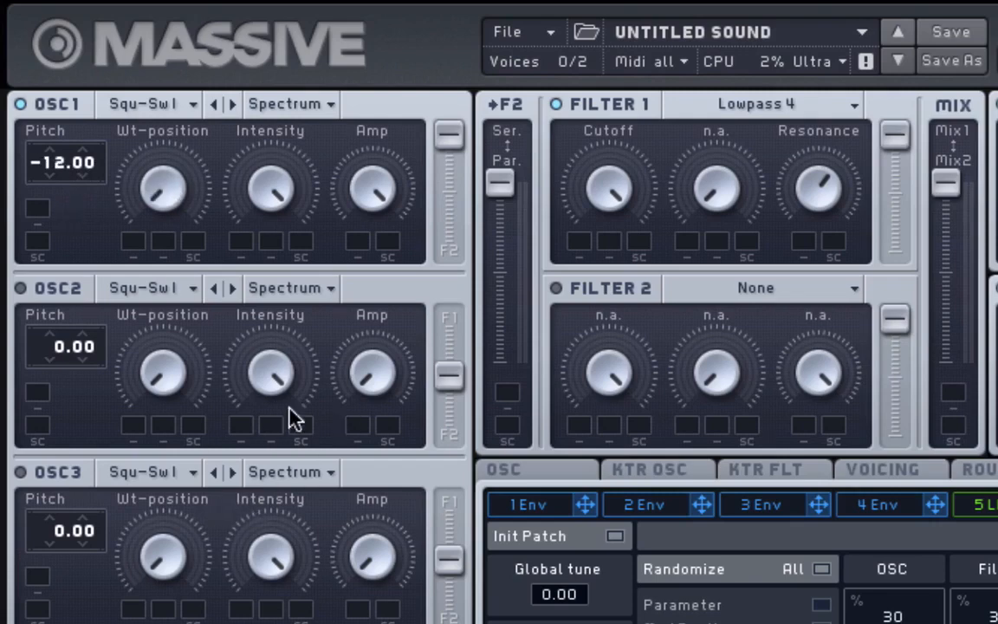
left_click_drag(593, 199, 612, 290)
left_click_drag(613, 238, 613, 219)
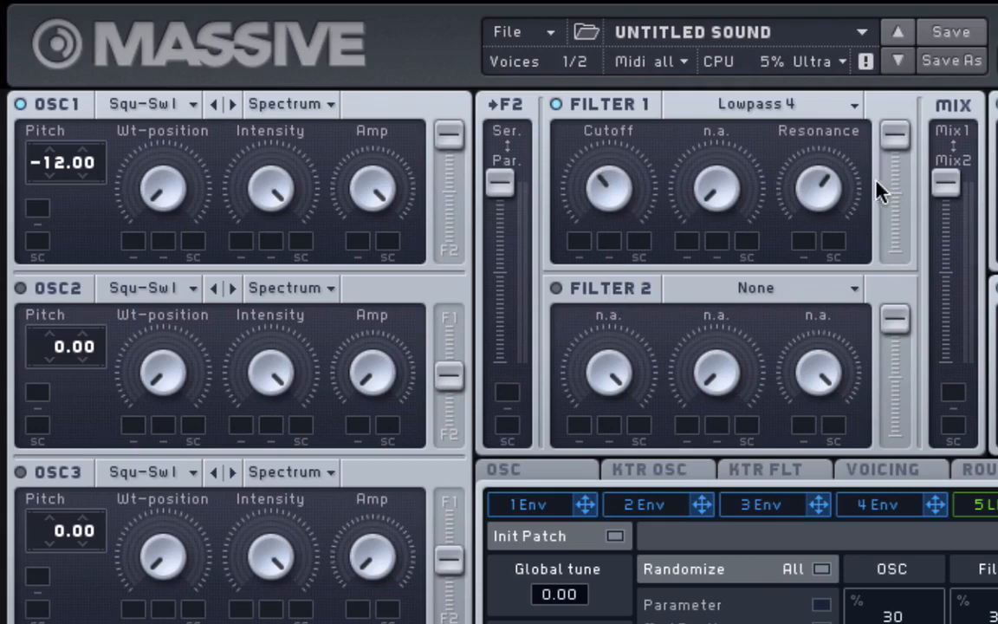
left_click_drag(823, 206, 831, 279)
- Sweep Filter 1's Cutoff and Resonance, leaving Cutoff past centre and Resonance just below
left_click_drag(818, 210, 817, 200)
left_click_drag(607, 186, 606, 151)
left_click_drag(815, 201, 810, 76)
left_click_drag(613, 234, 641, 232)
left_click_drag(606, 194, 607, 264)
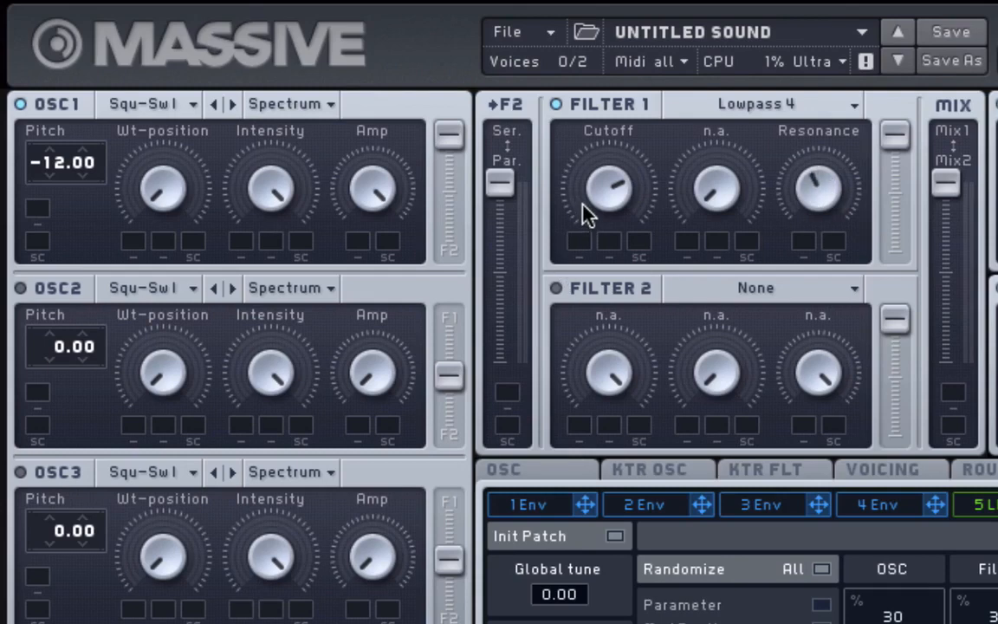
- Change Filter 1's type from Lowpass 4 to Highpass 4
left_click(810, 104)
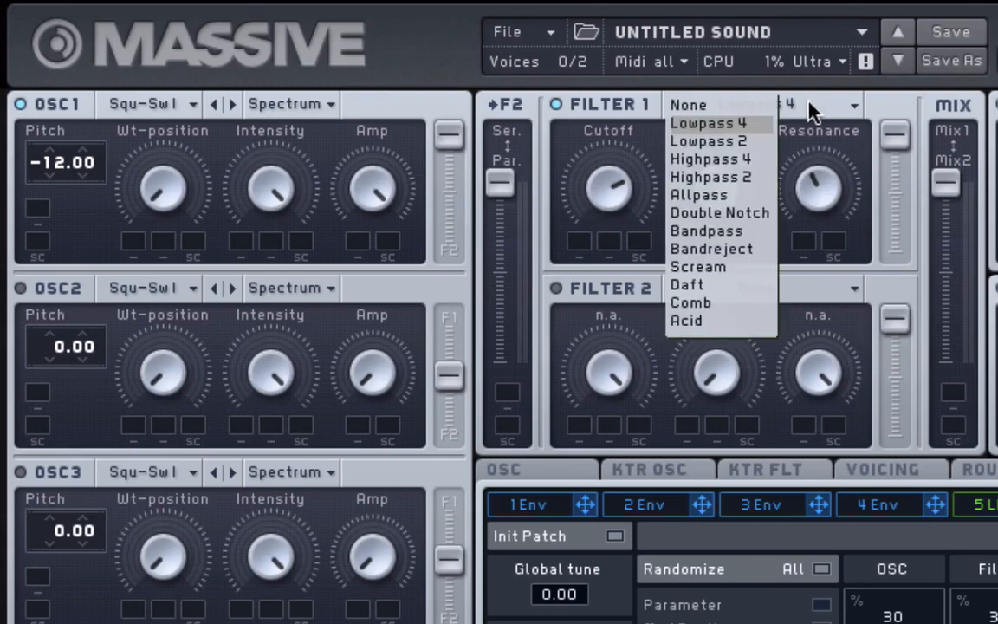
left_click(757, 165)
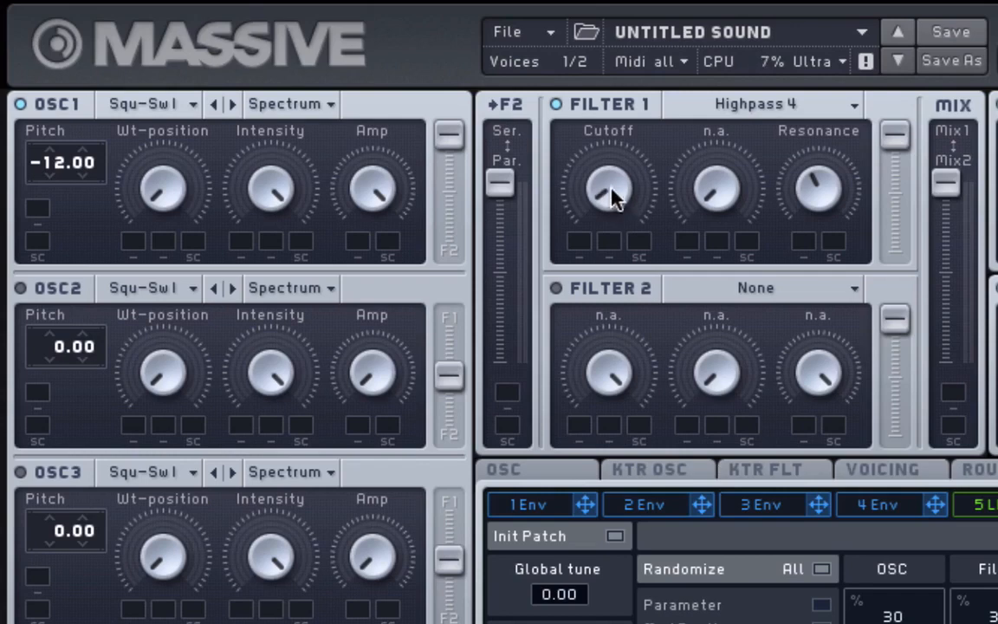
- Sweep the Highpass 4 Cutoff fully up, then settle it at a low setting
left_click_drag(611, 171, 611, 2)
left_click_drag(609, 189, 627, 436)
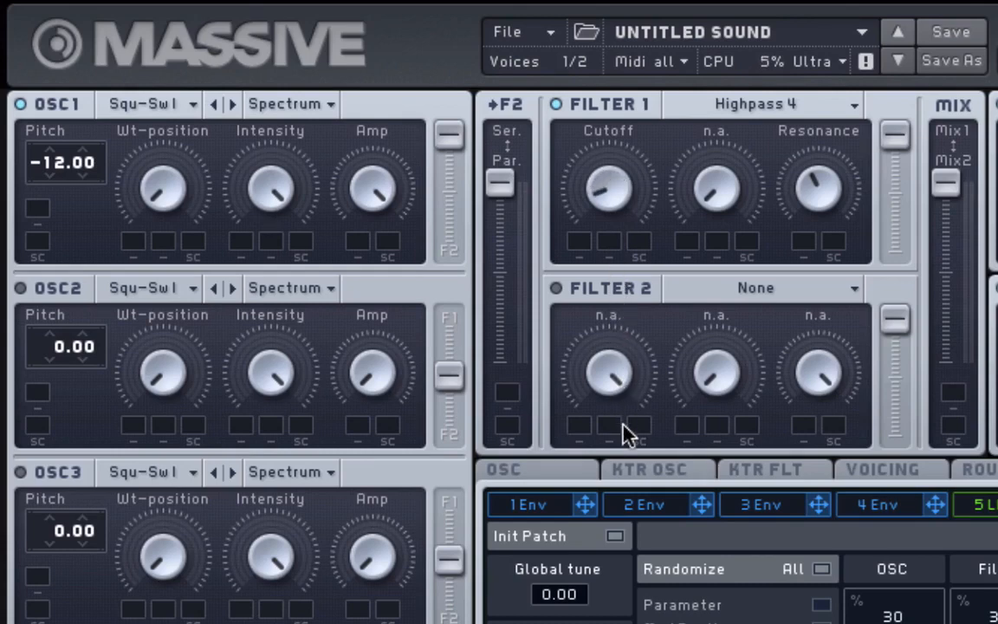
- Switch Filter 1 to Allpass and raise its Cutoff well up
left_click(753, 105)
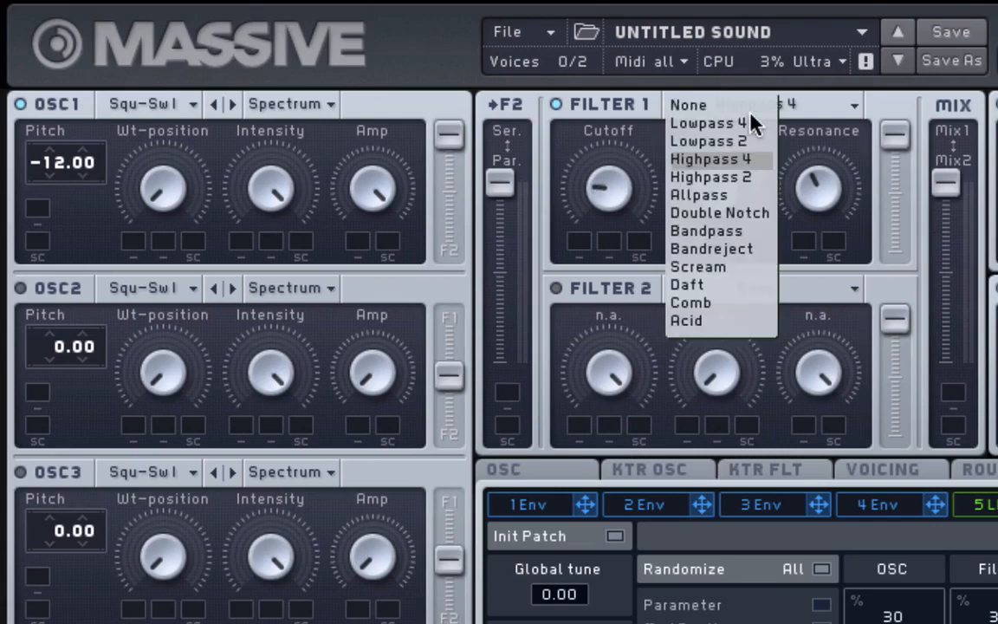
left_click(740, 196)
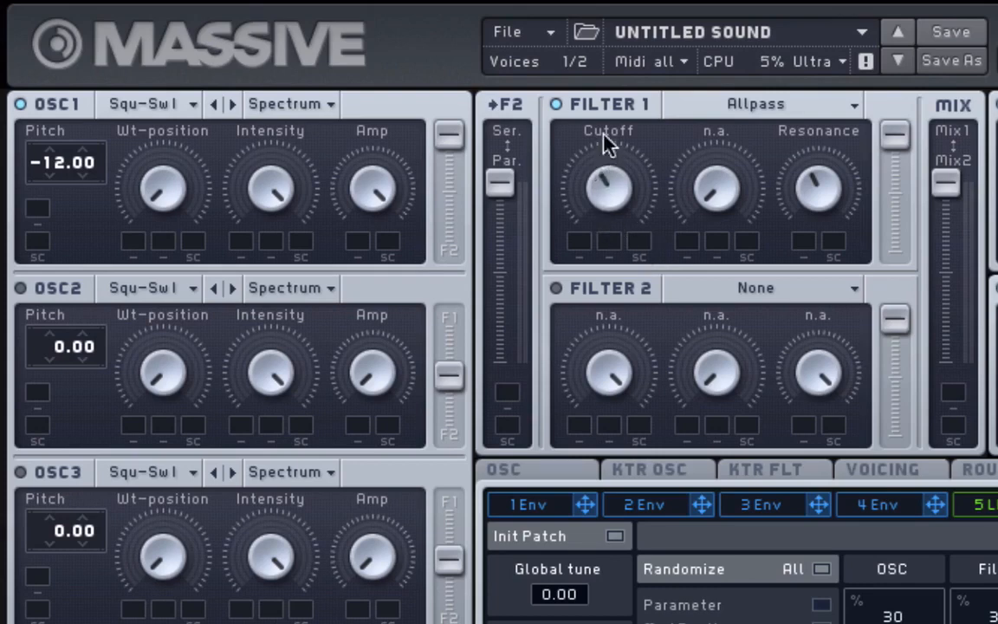
left_click_drag(609, 146, 607, 78)
- Change Filter 1's type from Allpass to Double Notch
left_click(745, 112)
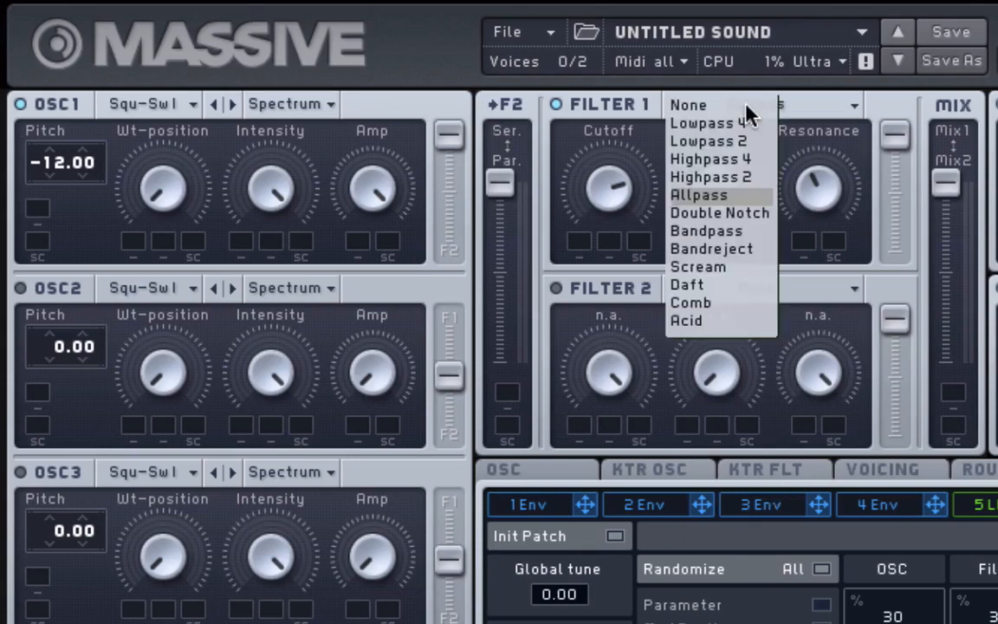
left_click(755, 220)
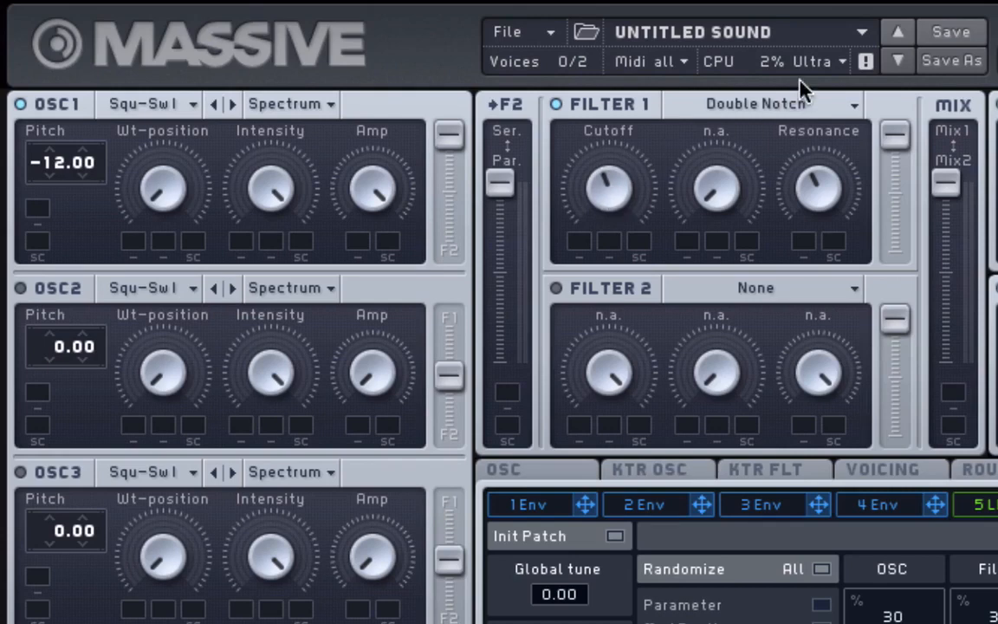
- Try Bandpass and Bandreject on Filter 1, settling on Bandpass
left_click(779, 92)
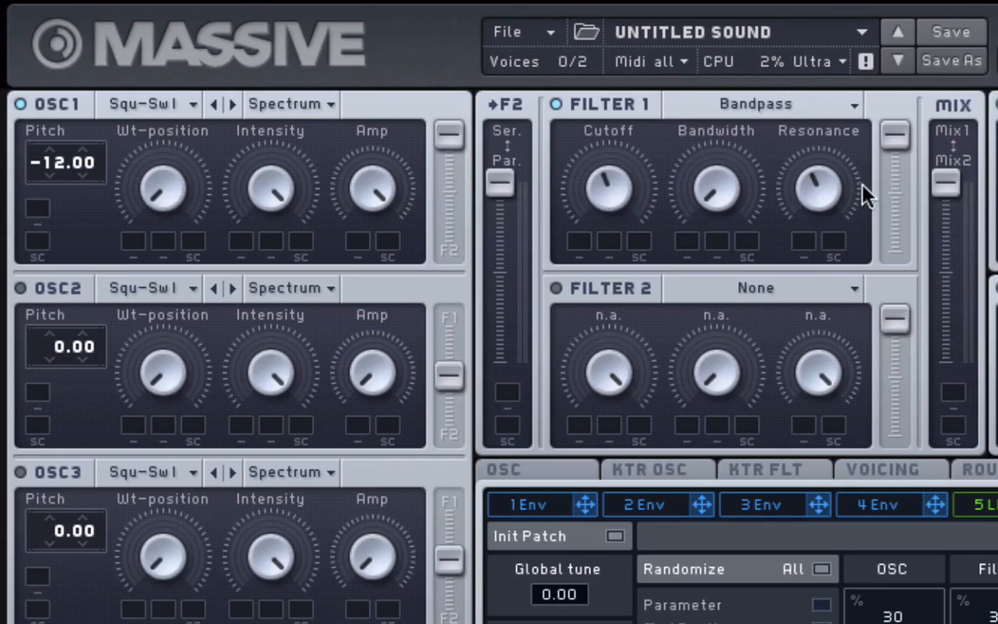
left_click(817, 105)
left_click(748, 247)
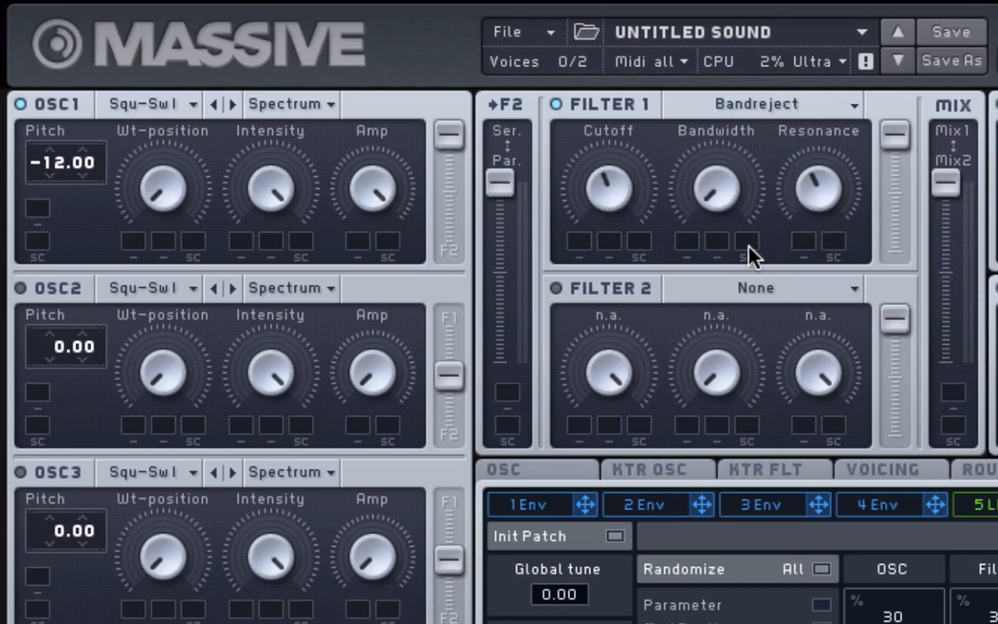
left_click(813, 102)
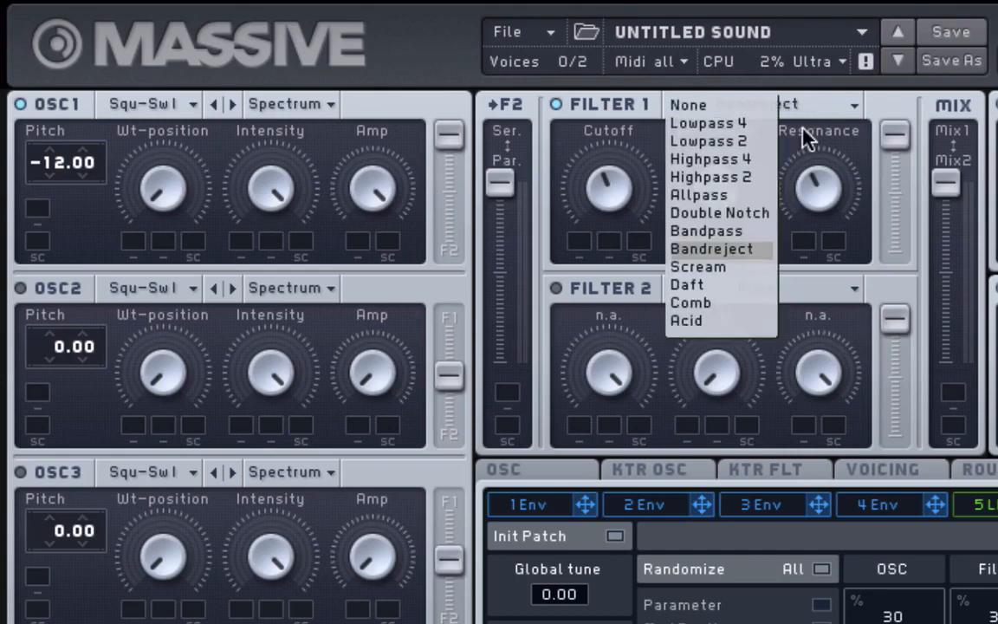
left_click(755, 232)
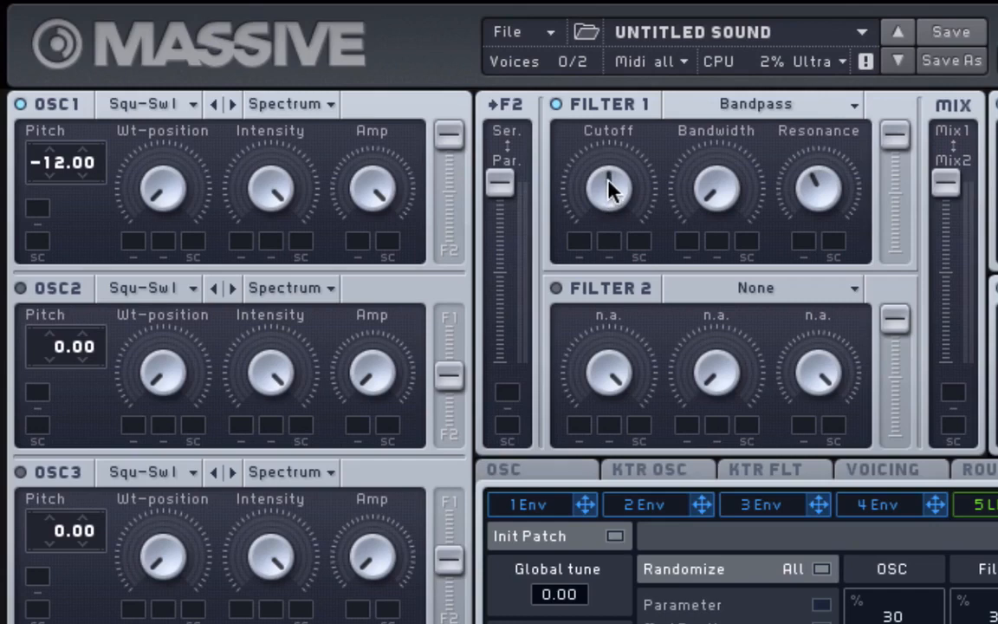
- Trim the Filter 1 cutoff and alternate Bandreject and Bandpass, ending on Bandreject
left_click_drag(611, 208, 617, 239)
left_click(762, 111)
left_click(749, 249)
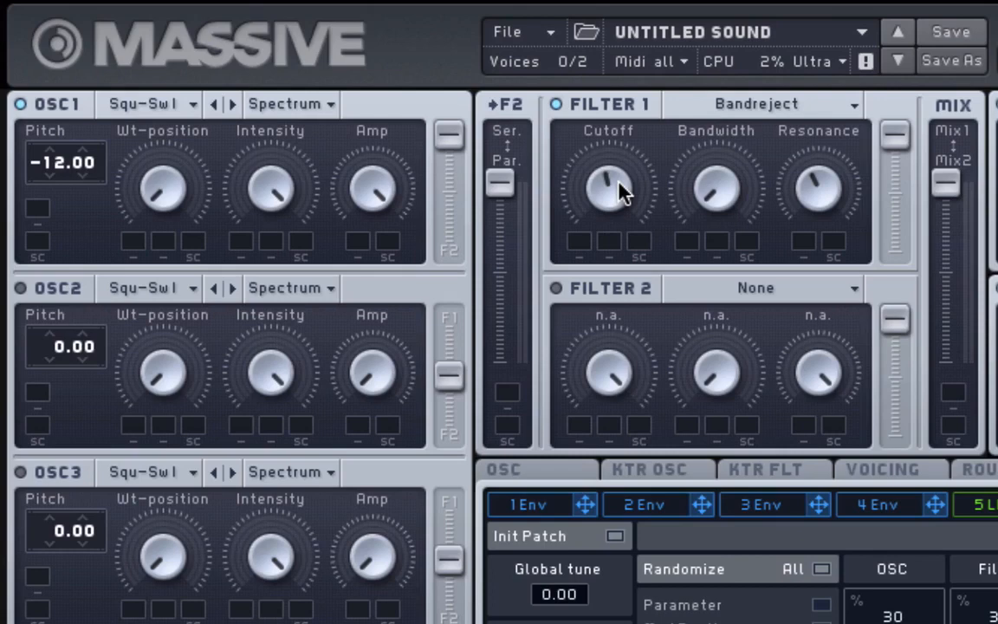
left_click(768, 103)
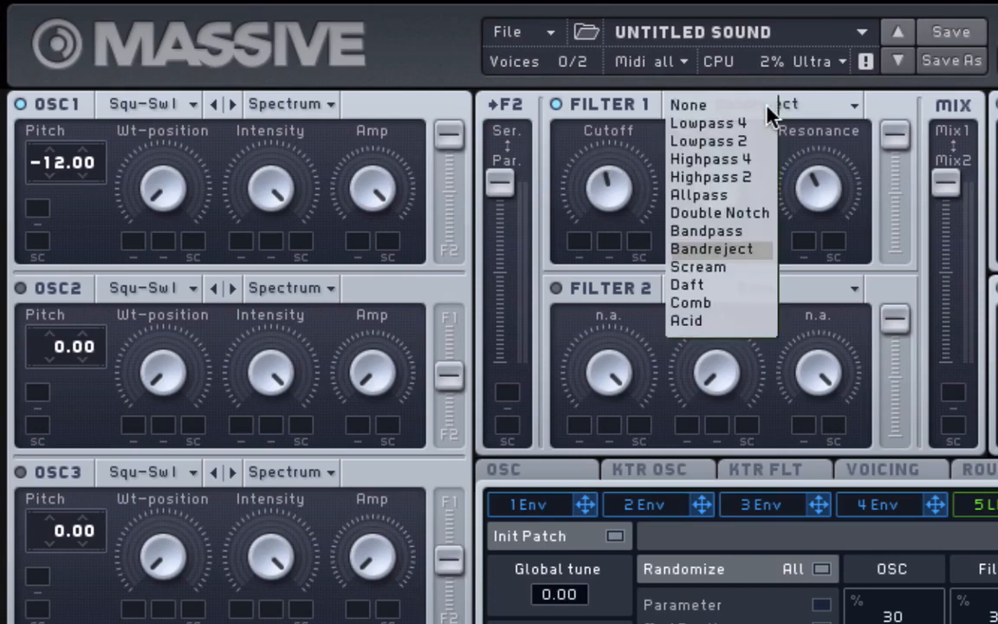
left_click(756, 231)
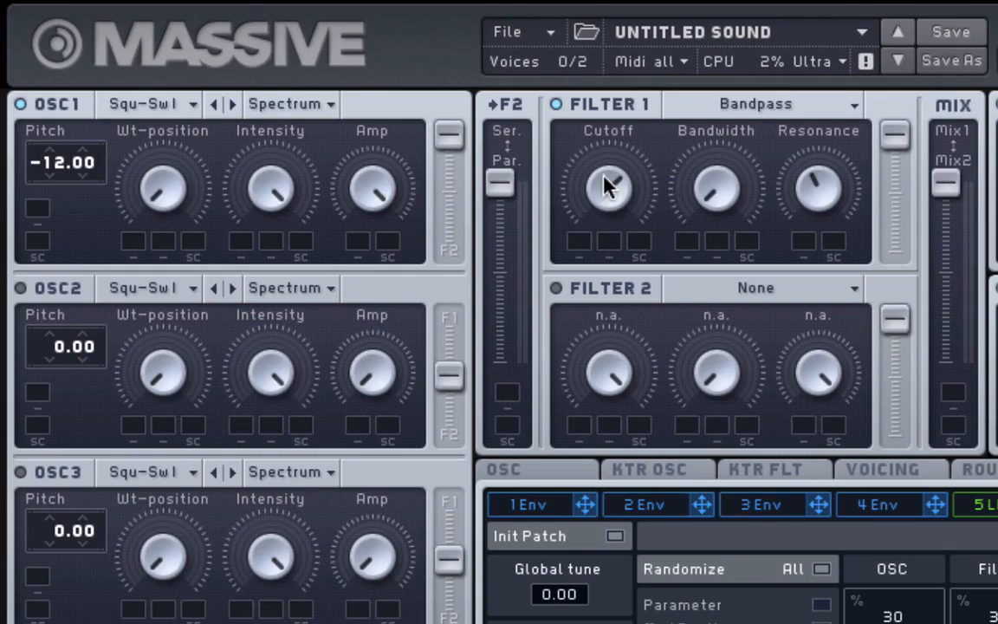
mouse_move(605, 211)
left_mouse_down()
mouse_move(620, 281)
mouse_move(618, 216)
left_mouse_up()
left_click(761, 111)
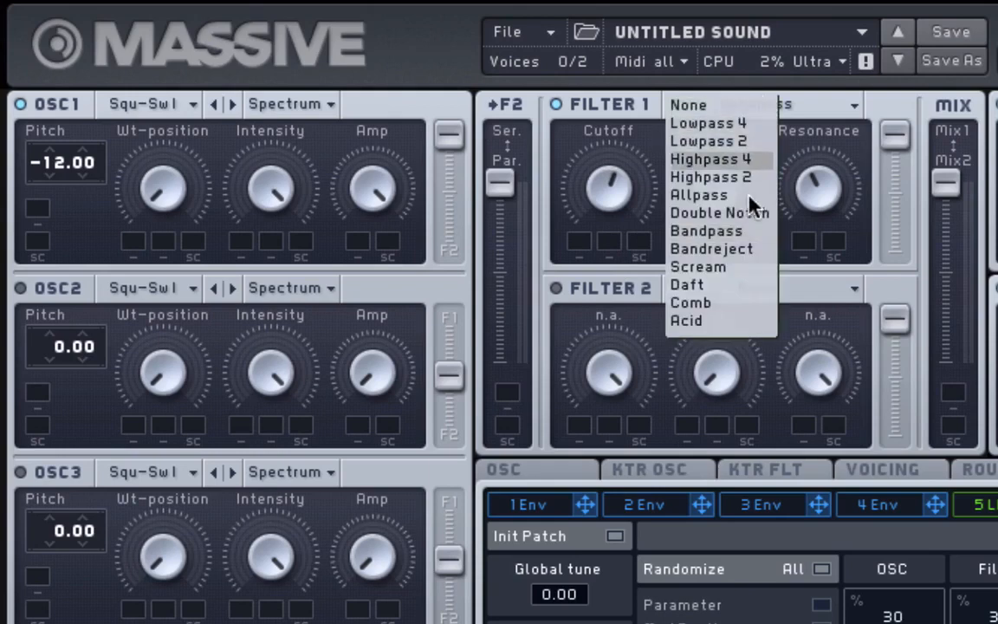
left_click(745, 251)
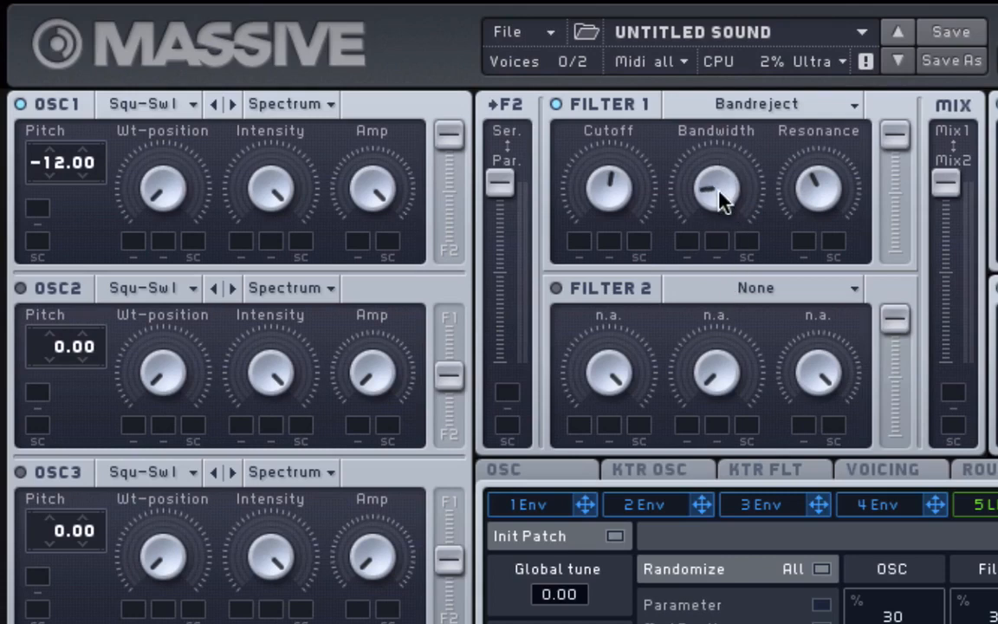
- Widen the Bandreject bandwidth slightly, then switch Filter 1 back to Bandpass
left_click_drag(717, 182, 728, 256)
left_click(761, 104)
left_click(759, 230)
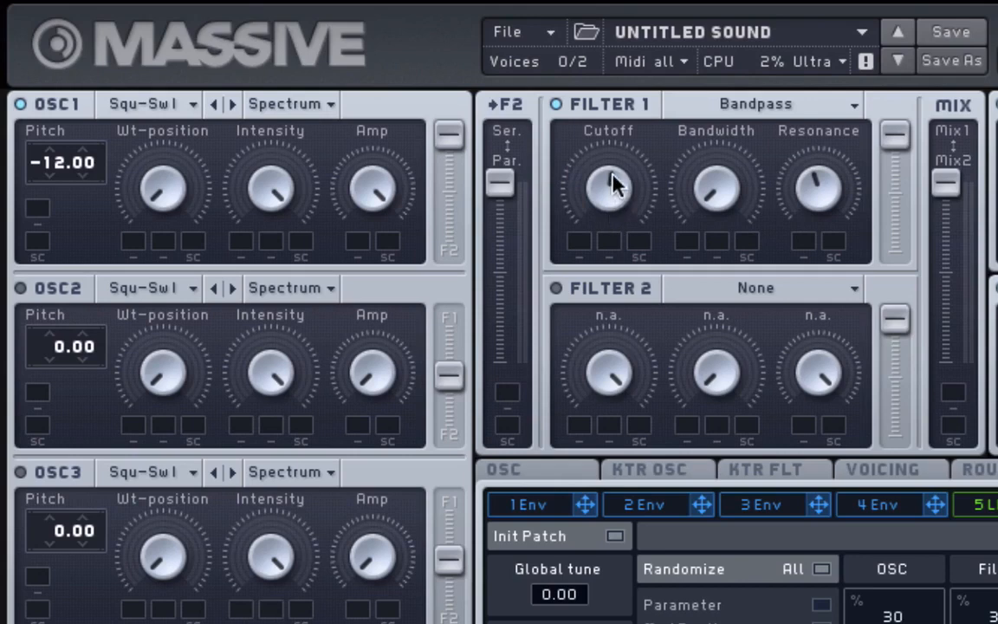
- Sweep the Bandpass cutoff and widen its bandwidth, leaving cutoff just left of centre
left_click_drag(613, 184, 640, 350)
left_click_drag(607, 176, 572, 148)
left_click_drag(703, 206, 716, 221)
left_click_drag(635, 211, 597, 169)
left_click_drag(589, 94, 645, 1)
- Switch Filter 1 to Bandreject and sweep its cutoff down, to max, then mid
left_click(797, 102)
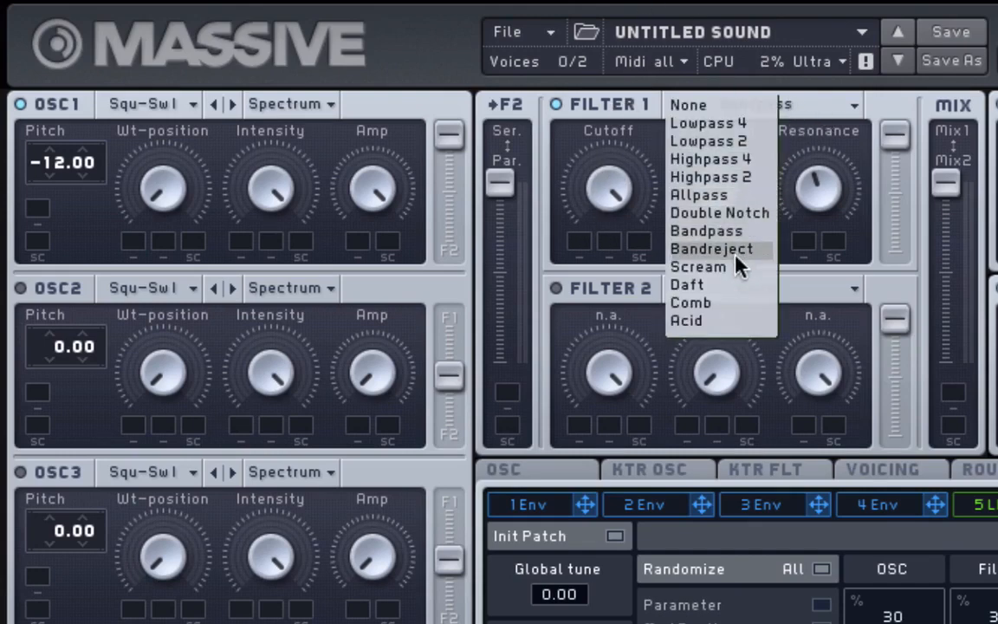
left_click(709, 248)
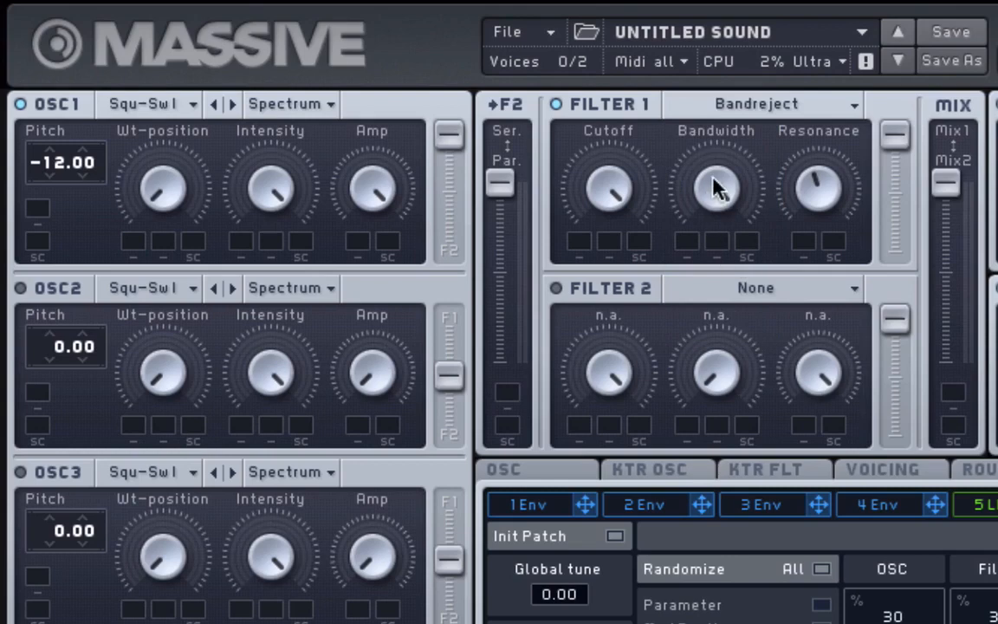
left_click_drag(618, 189, 630, 313)
left_click_drag(602, 141, 590, 207)
left_click_drag(586, 212, 584, 69)
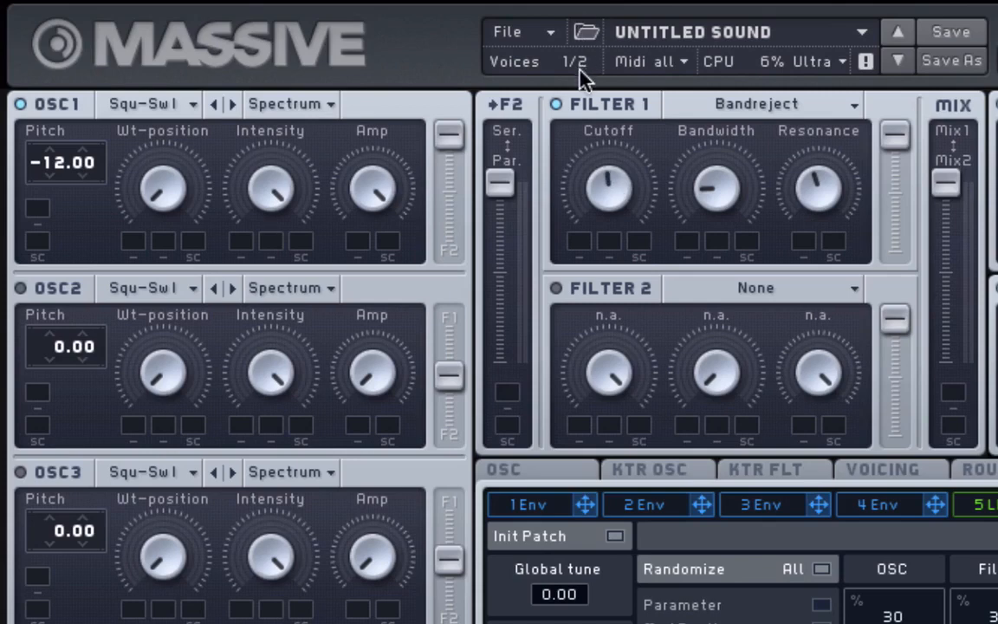
- Set Filter 1 to Scream and raise the Scream amount past centre
left_click(754, 108)
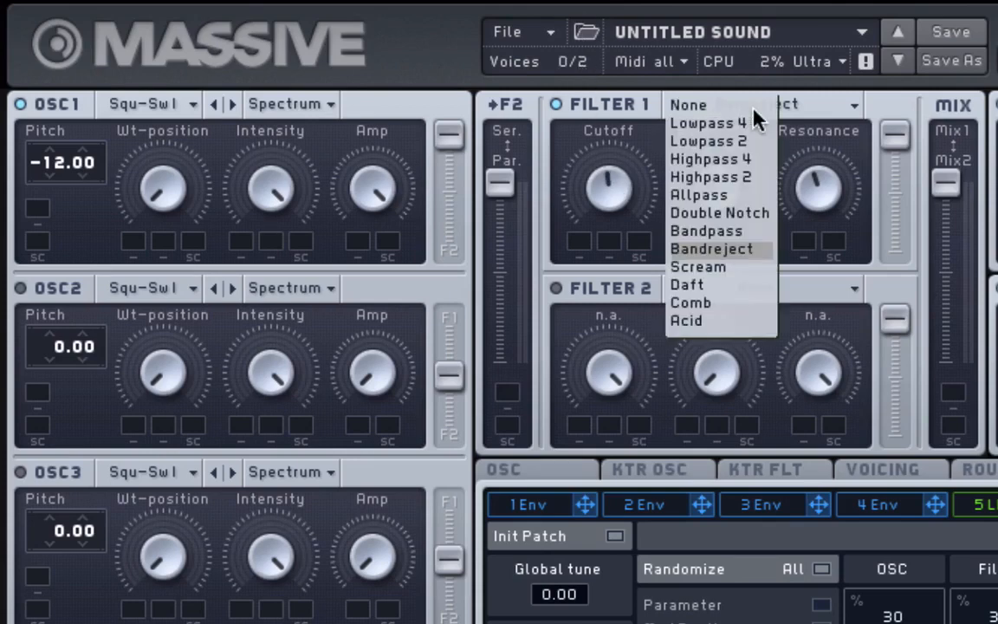
left_click(766, 274)
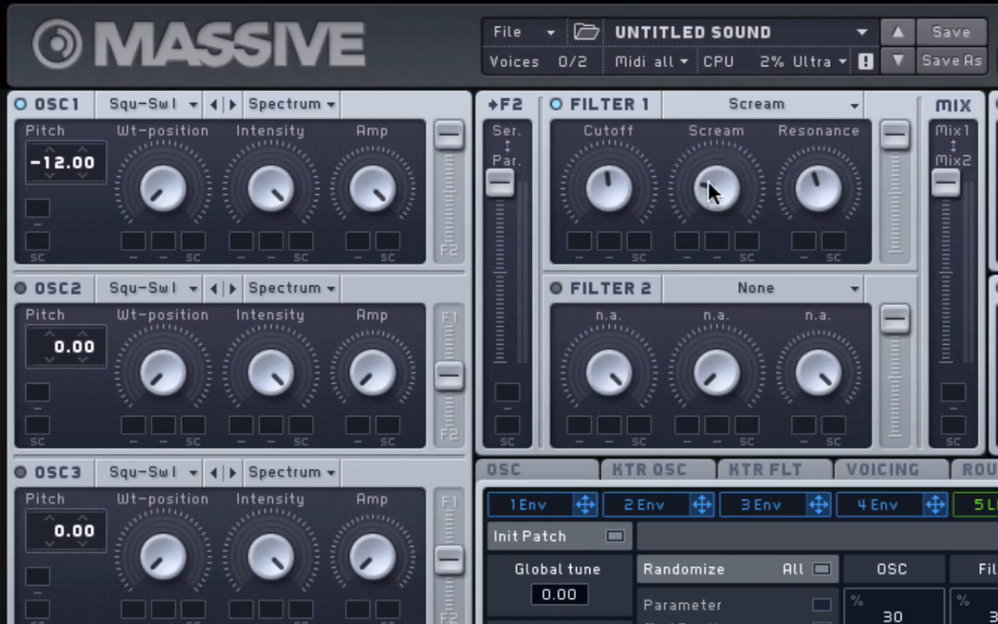
left_click_drag(708, 188, 702, 144)
- Switch Filter 1 to Daft, with resonance just below centre and cutoff just left of centre
left_click(746, 105)
left_click(724, 290)
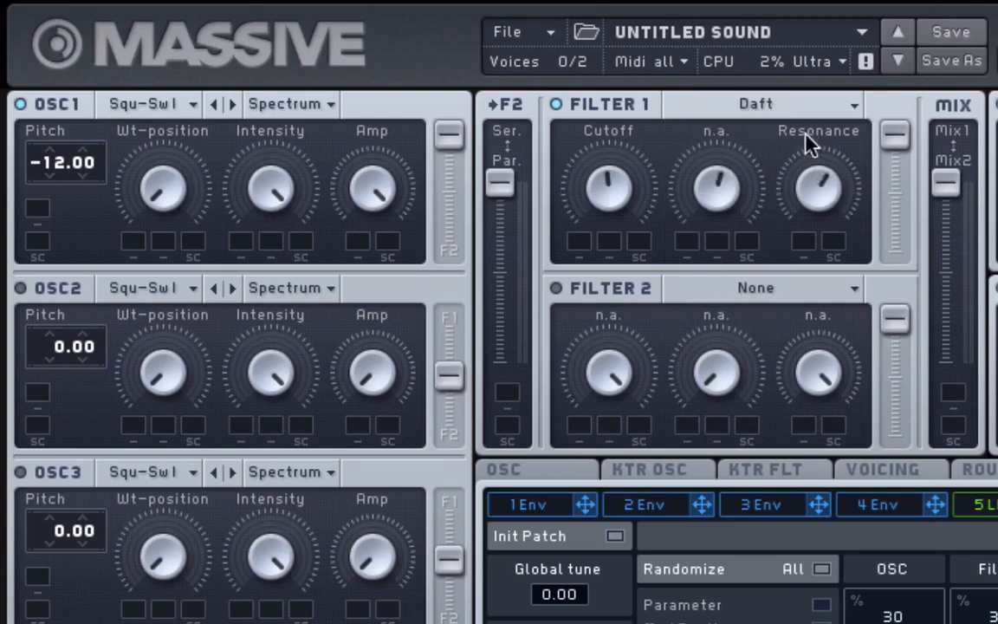
left_click_drag(805, 168, 649, 201)
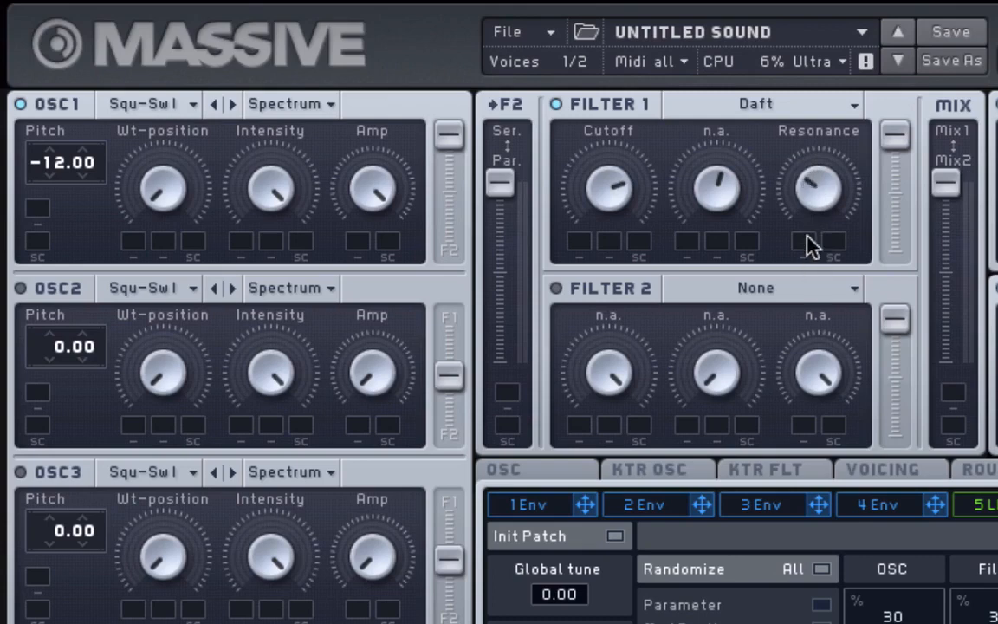
left_click_drag(807, 208, 808, 165)
left_click_drag(806, 232, 804, 243)
left_click_drag(631, 191, 634, 254)
left_click_drag(630, 350, 610, 206)
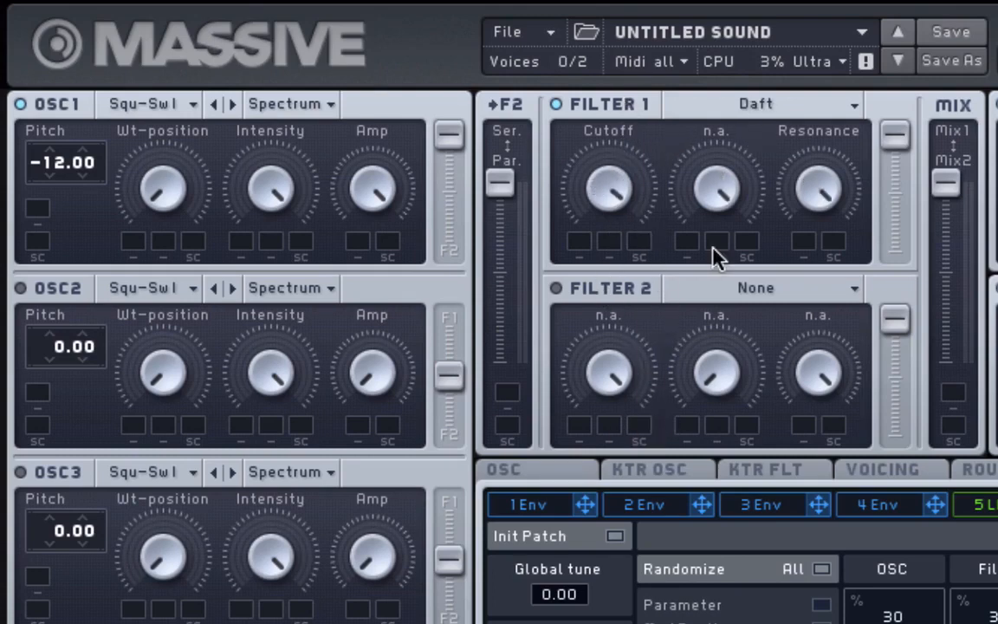
- Switch Filter 1 to Comb and turn its damping and pitch down
left_click(740, 105)
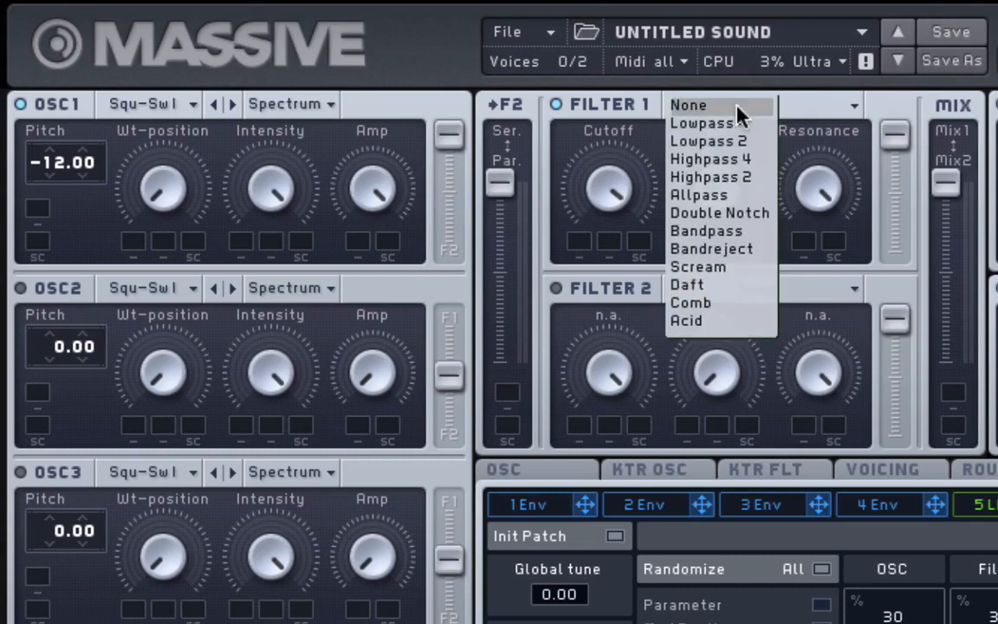
left_click(728, 308)
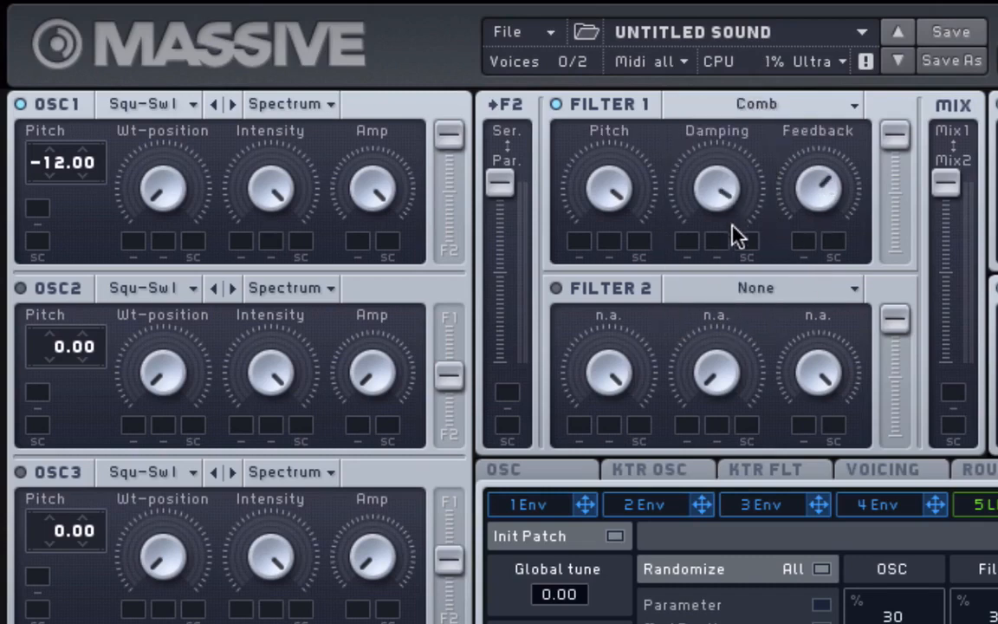
left_click_drag(732, 234, 732, 286)
left_click_drag(607, 170, 628, 254)
left_click_drag(690, 192, 706, 239)
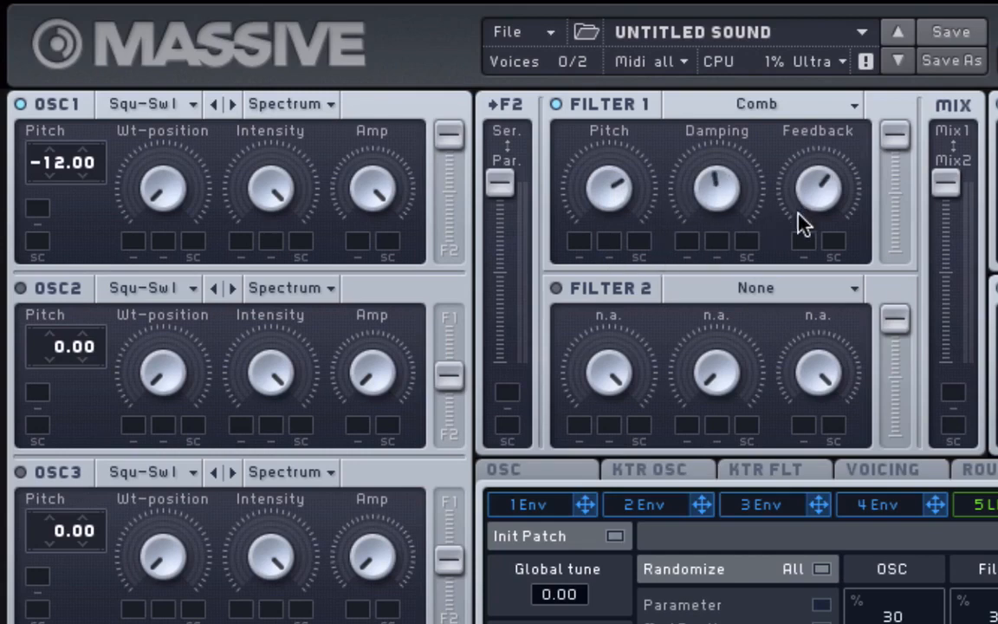
- Try Daft and Scream on Filter 1, then return to Comb
left_click(761, 105)
left_click(734, 285)
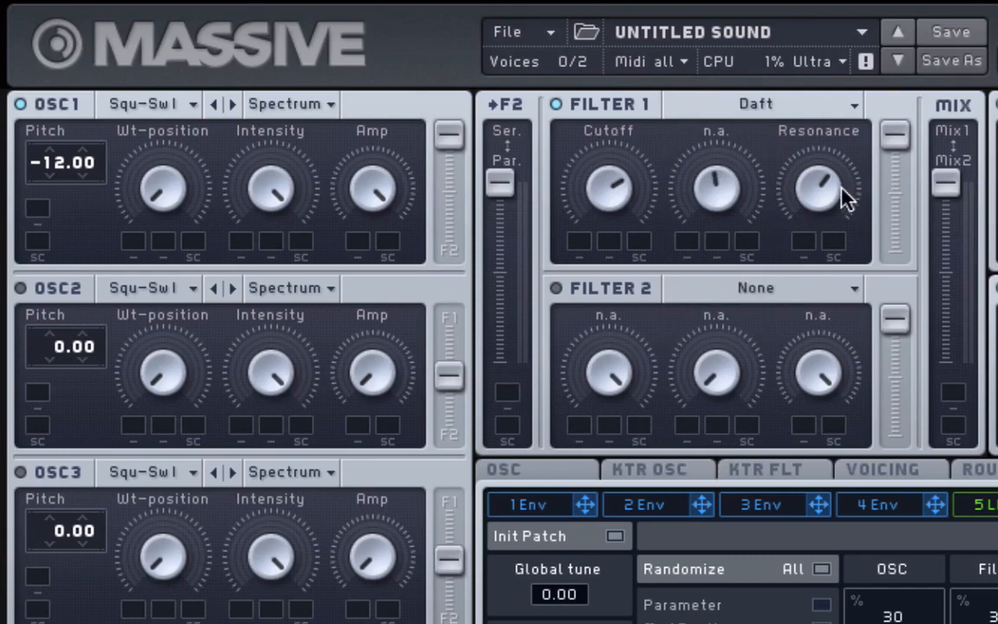
left_click(778, 108)
left_click(710, 267)
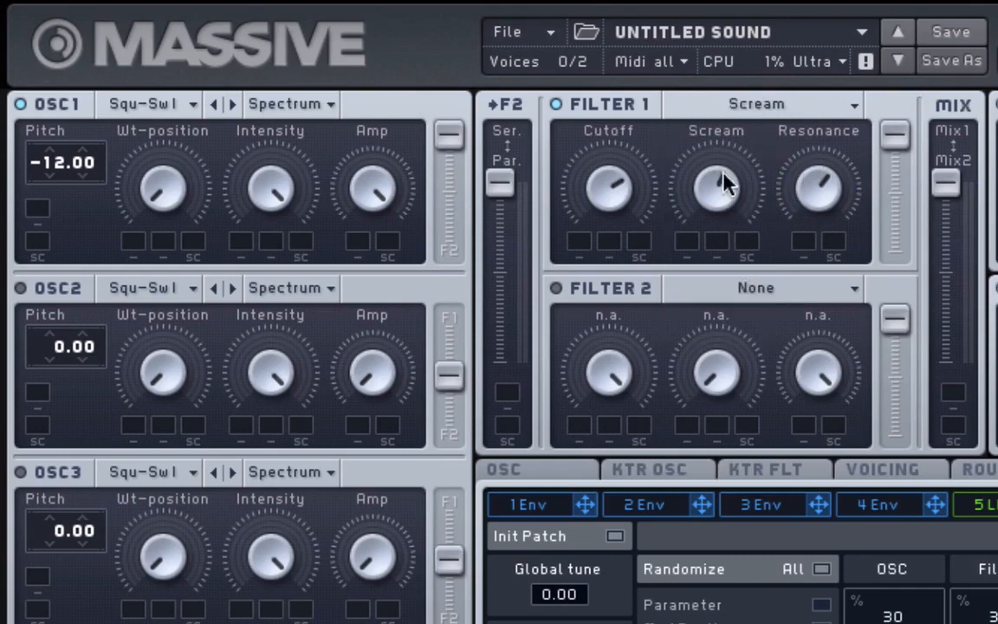
left_click(758, 104)
left_click(751, 304)
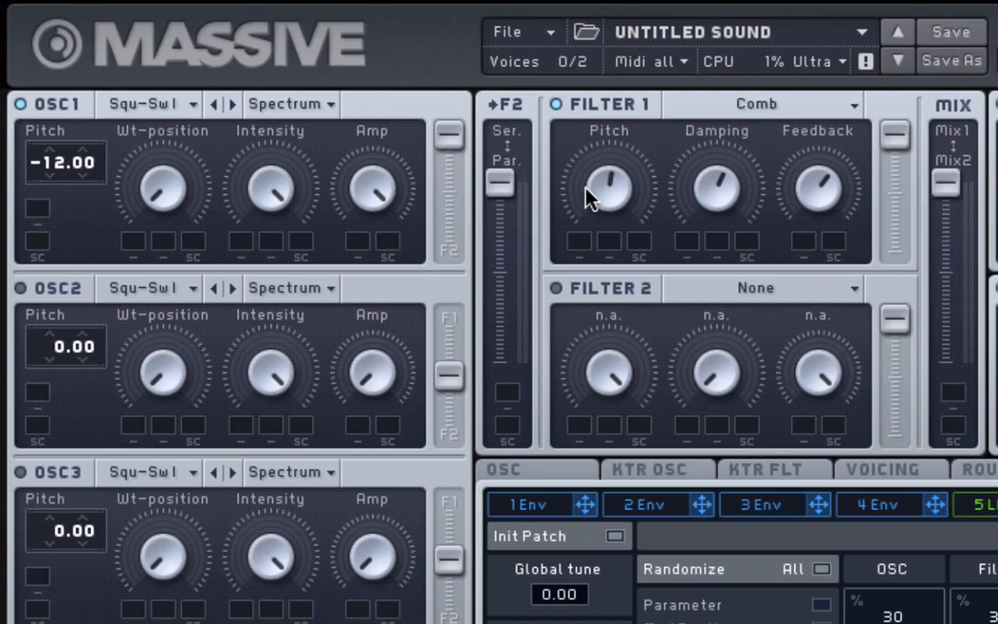
- Raise the Comb feedback and retune its pitch to roughly centre
left_click_drag(799, 204, 793, 143)
left_click_drag(609, 212, 598, 273)
left_click_drag(601, 240, 616, 203)
- Switch Filter 1 to the Acid type, then sweep its Cutoff and settle it low
left_click(813, 104)
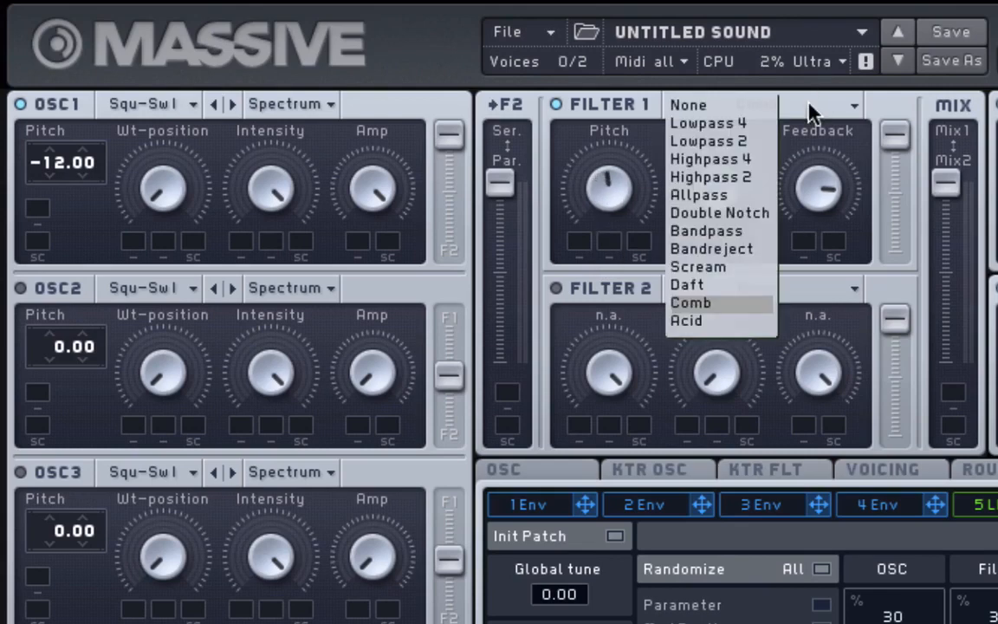
left_click(743, 335)
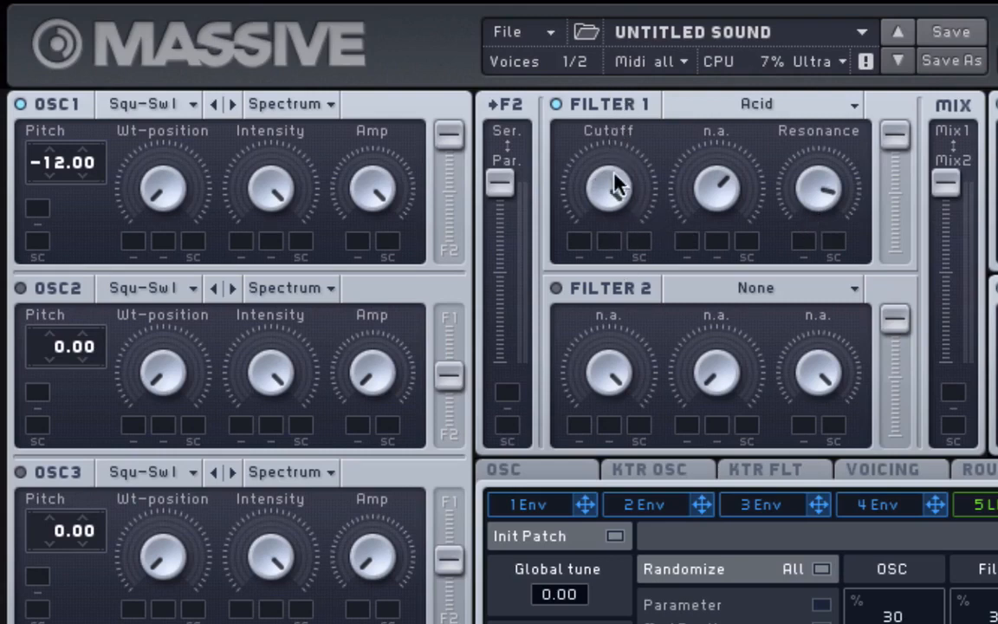
left_click_drag(605, 245, 618, 271)
left_click_drag(617, 186, 616, 168)
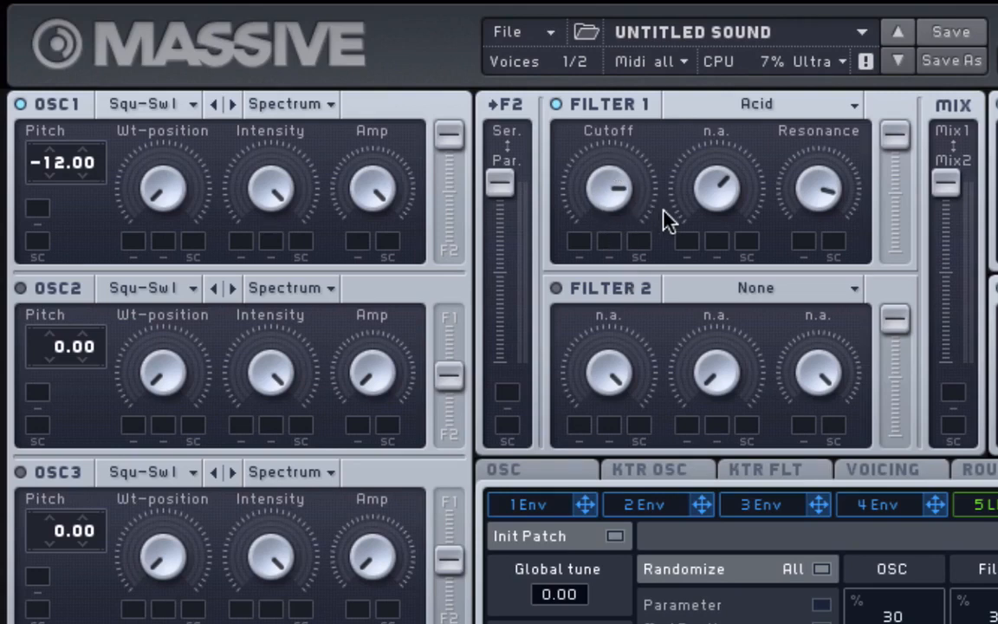